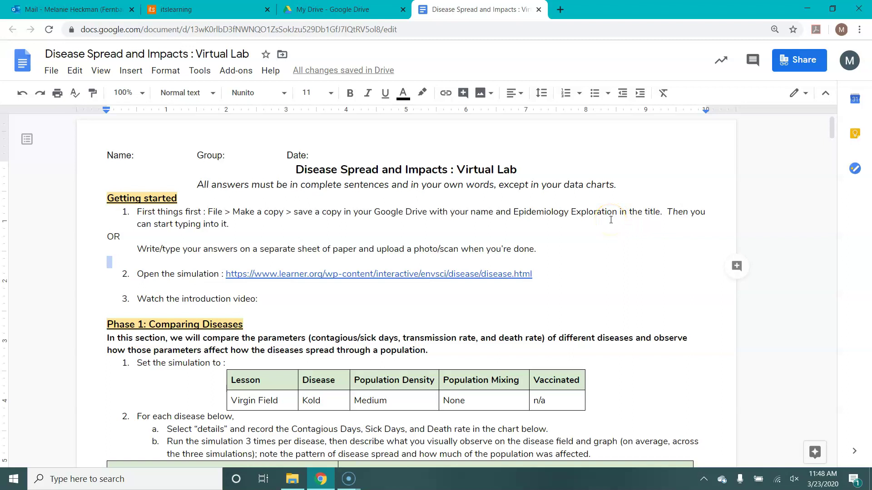
- Open the worksheet's learner.org Disease Lab link from its preview card in a new tab
click(480, 275)
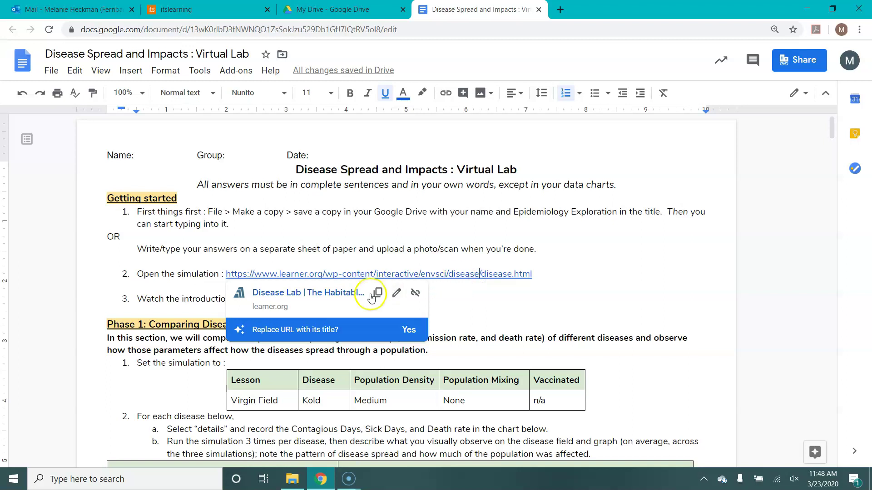
click(352, 296)
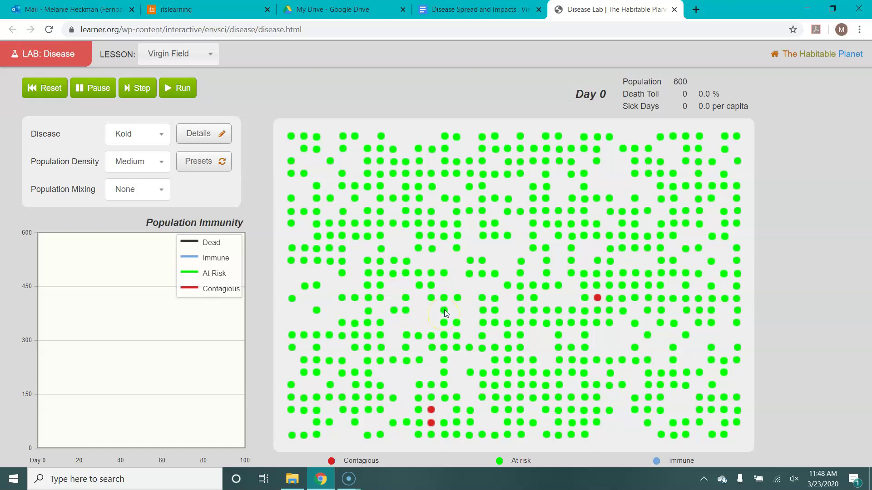
click(498, 337)
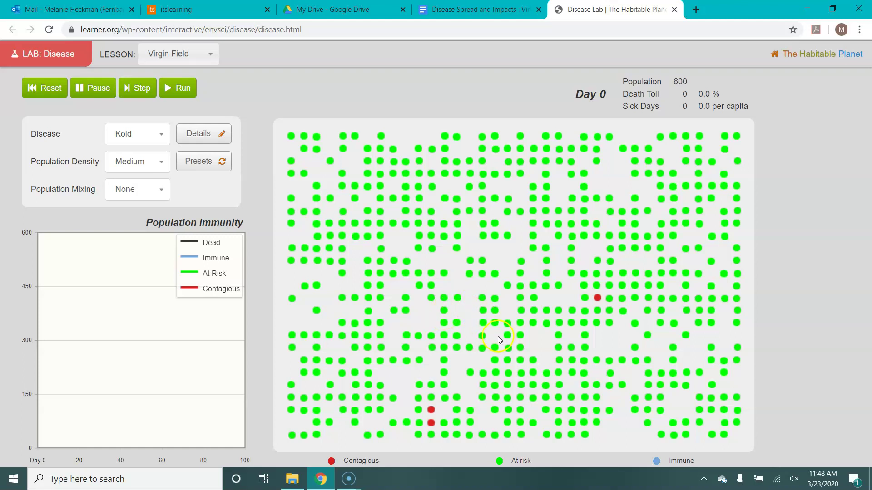
- Review the lesson, disease, density and mixing lists, keeping Kold, Medium density and no mixing
click(210, 59)
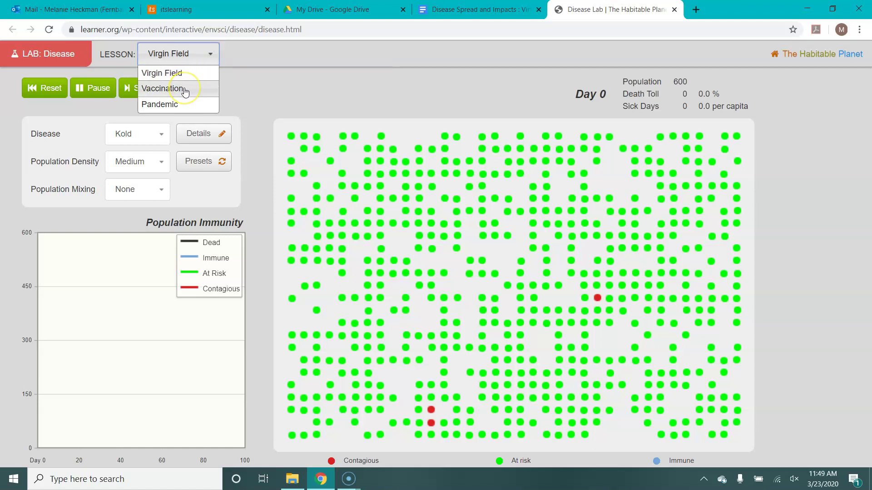
click(247, 75)
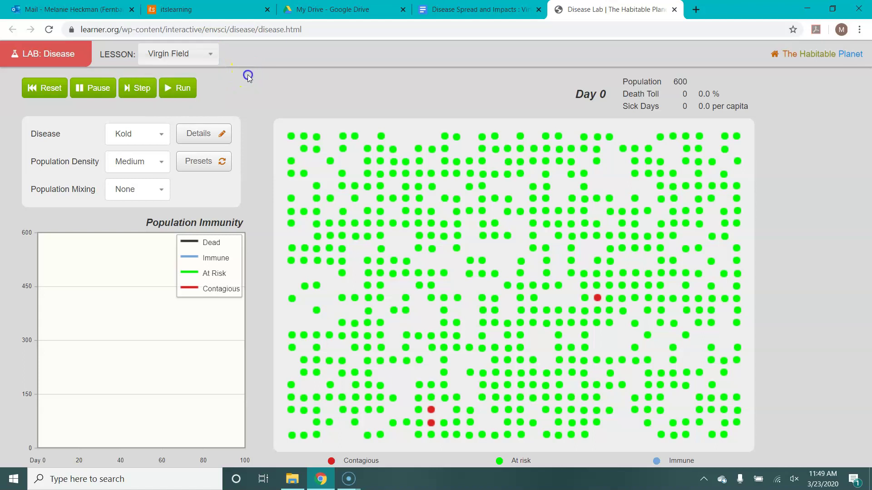
click(160, 141)
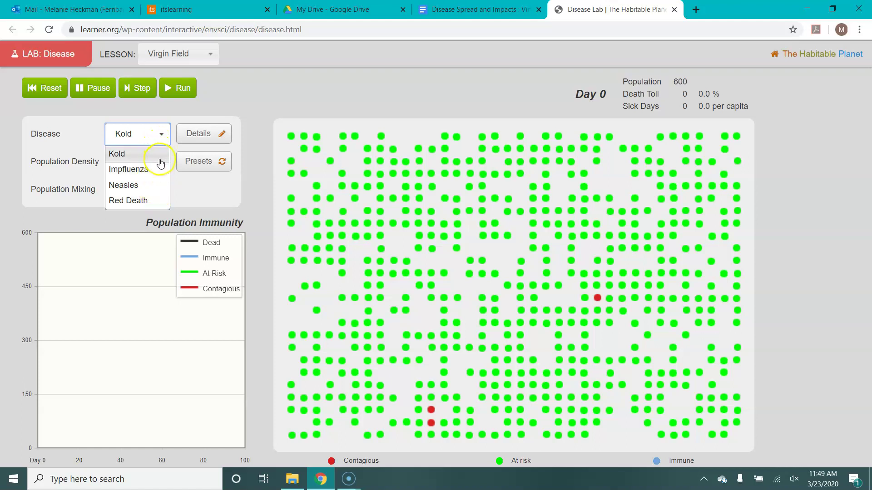
click(222, 97)
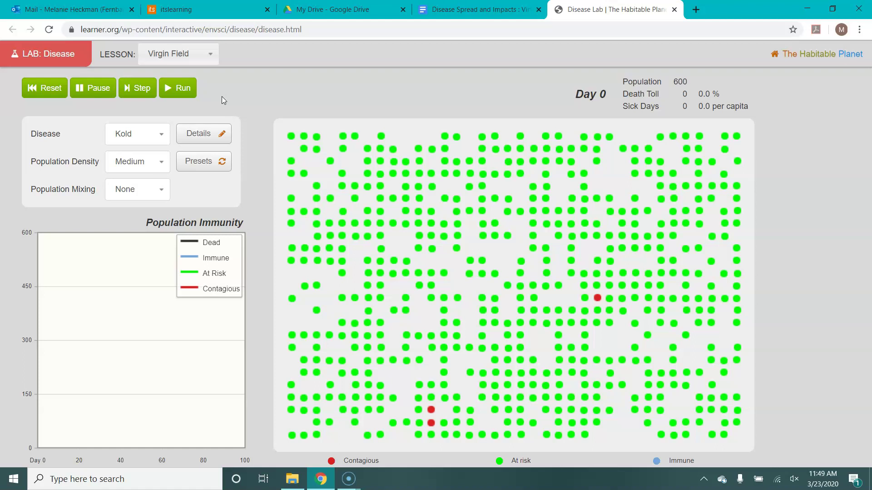
click(166, 163)
click(187, 194)
click(159, 192)
click(187, 193)
- Switch to the Vaccination lesson with population mixing None and vaccination left at None
click(208, 53)
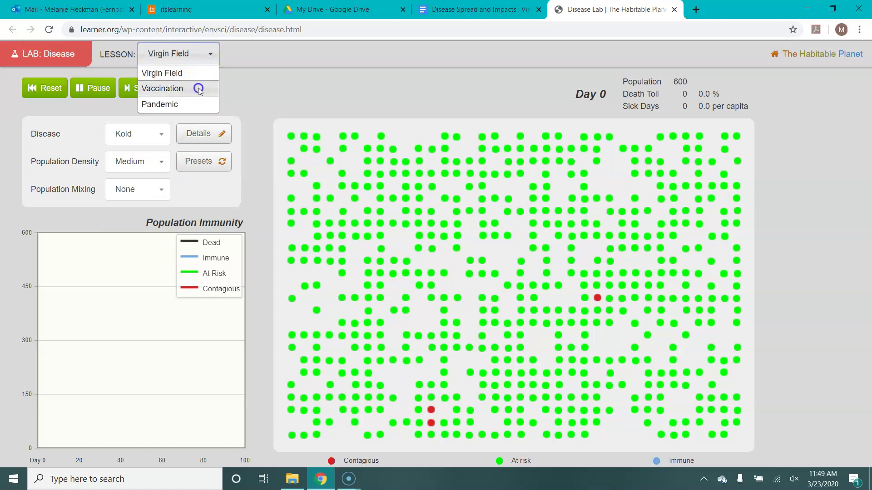
click(195, 88)
click(162, 196)
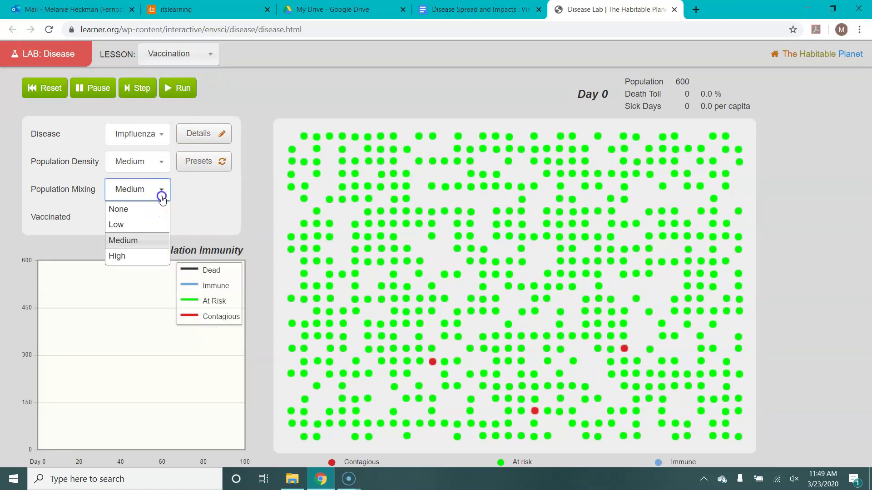
click(152, 208)
click(163, 218)
click(185, 200)
click(210, 53)
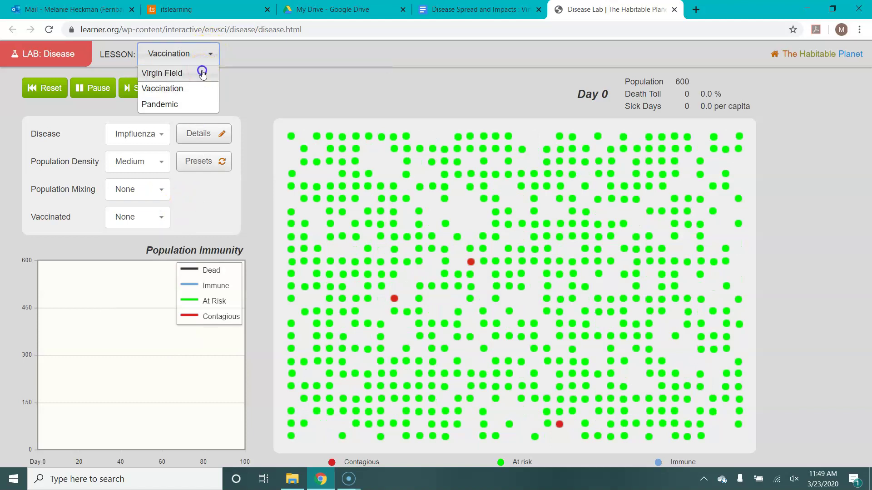
- Return to Virgin Field and check Kold's details: 5 sick days, 10% transmission, 0% death
click(203, 72)
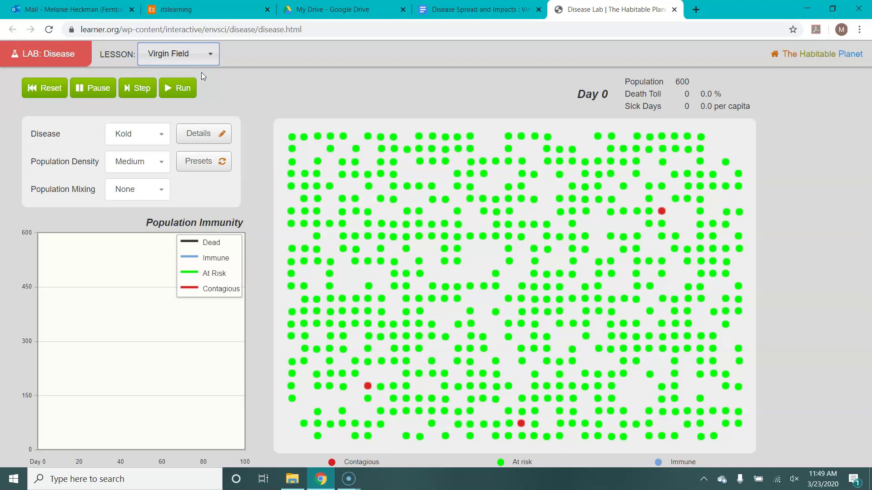
click(221, 138)
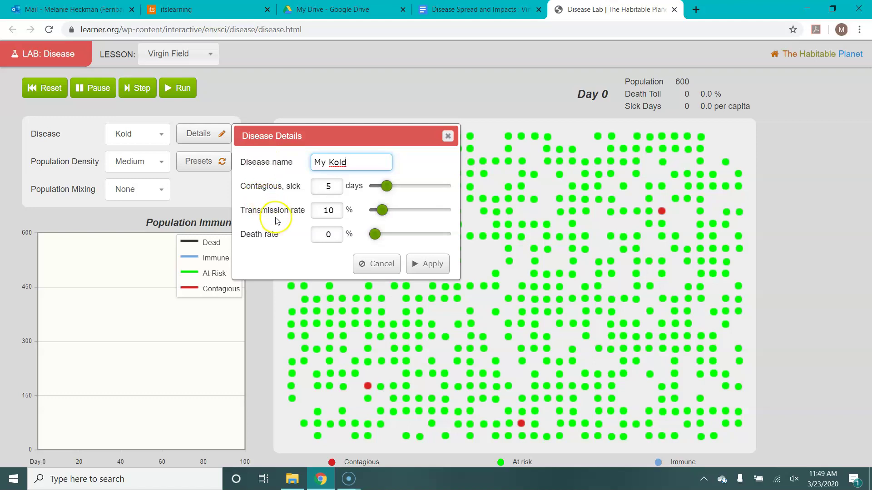
click(285, 246)
click(451, 137)
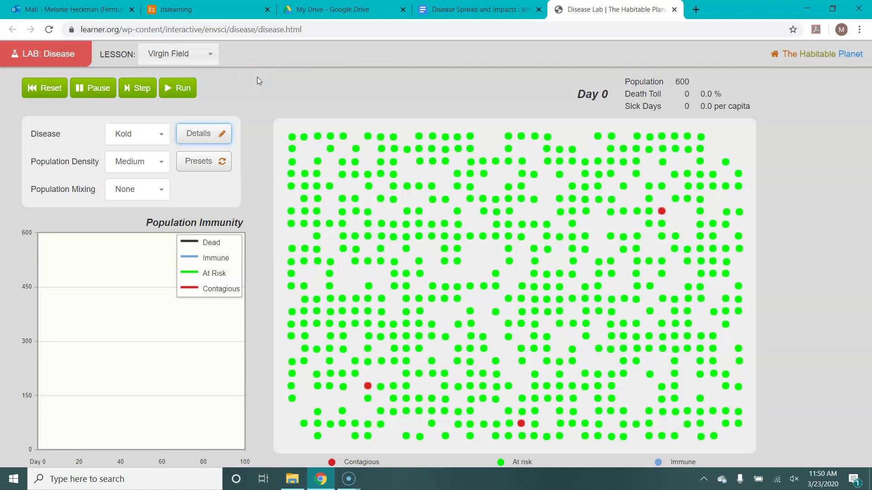
- Run the Kold simulation once through to Day 100
click(177, 89)
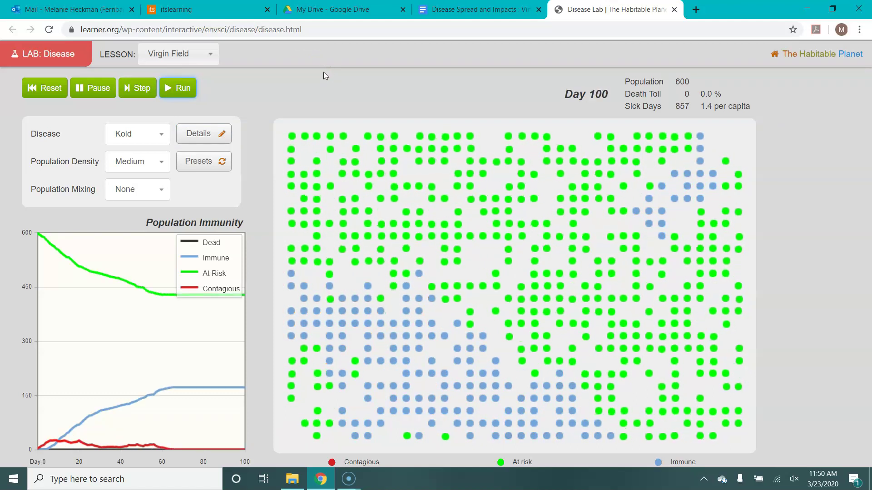
click(411, 410)
click(345, 349)
click(665, 304)
click(578, 337)
click(416, 386)
click(356, 367)
click(330, 348)
click(692, 110)
- Rerun Kold twice more, the last run ending with 742 sick days and no deaths
click(188, 96)
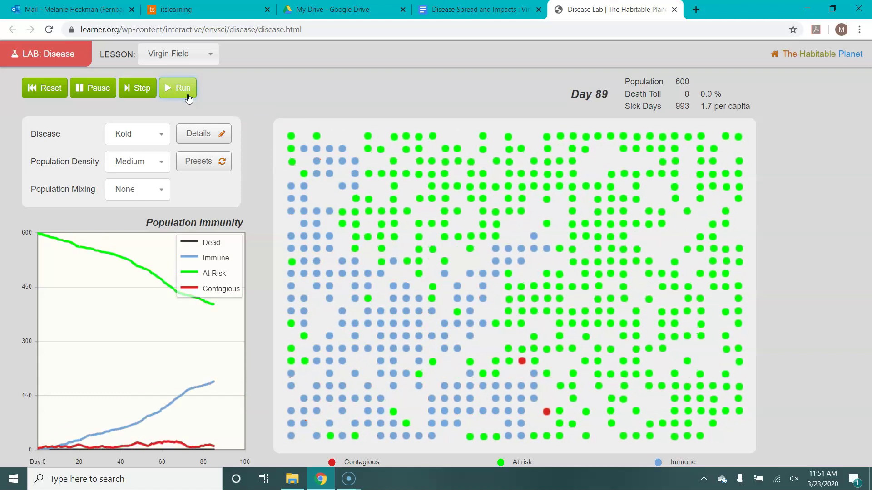
click(285, 181)
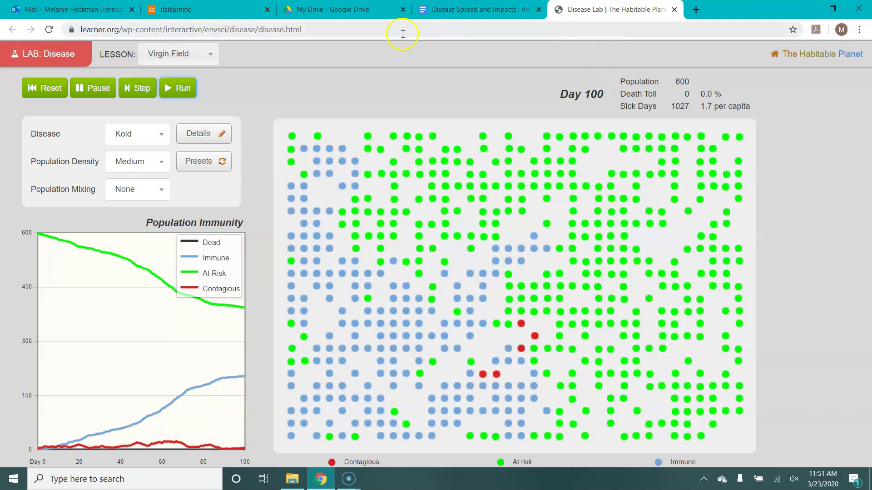
click(173, 95)
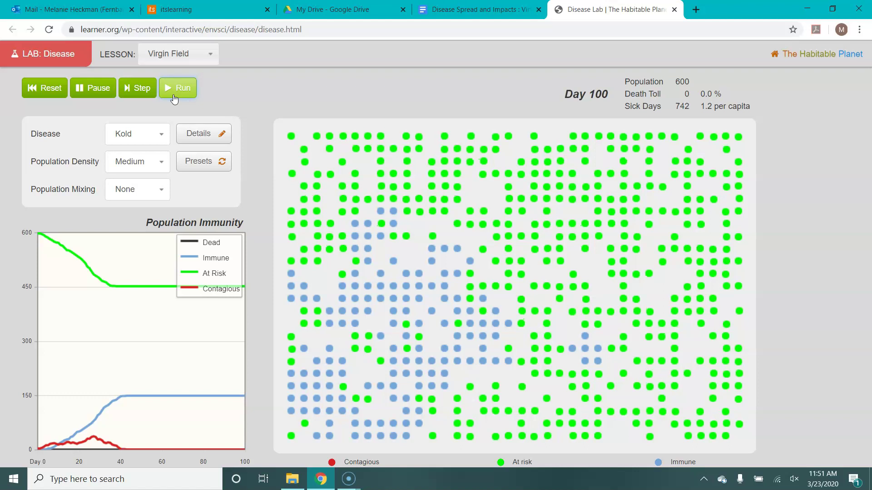
- Scroll the worksheet to its Kold, Impfluenza and Neasles parameters and observations table
click(482, 9)
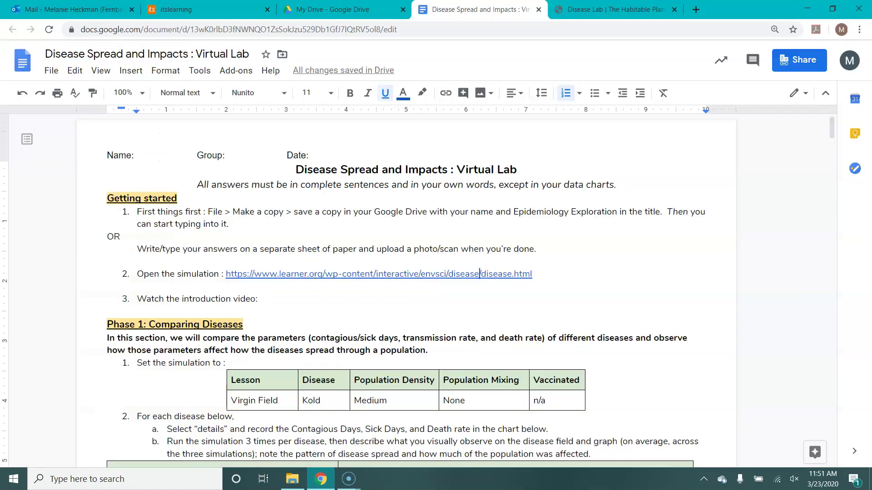
scroll(494, 223, down, 5)
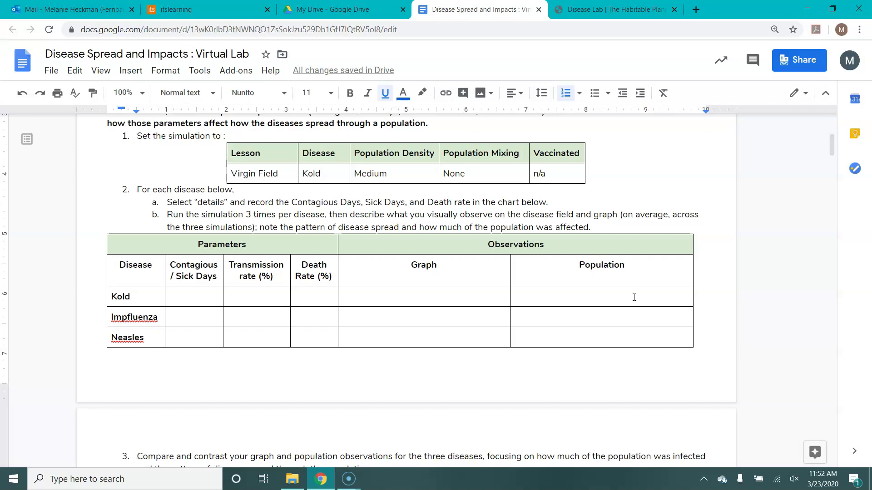
- Switch to Impfluenza (3 days, 20% transmission, 3% death) and run it to Day 100
click(613, 9)
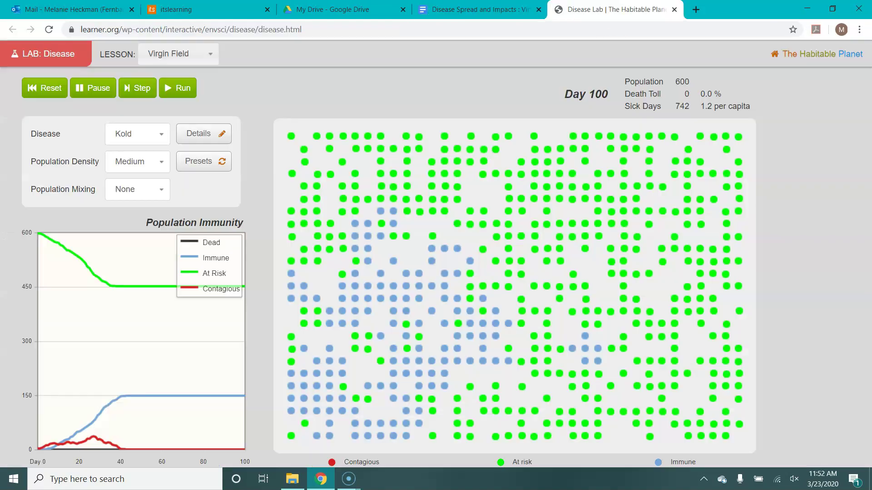
click(138, 134)
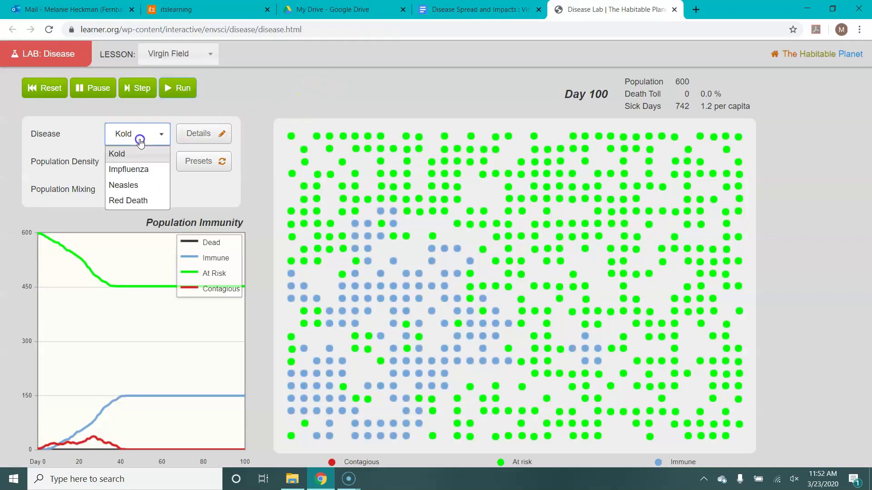
click(141, 170)
click(202, 136)
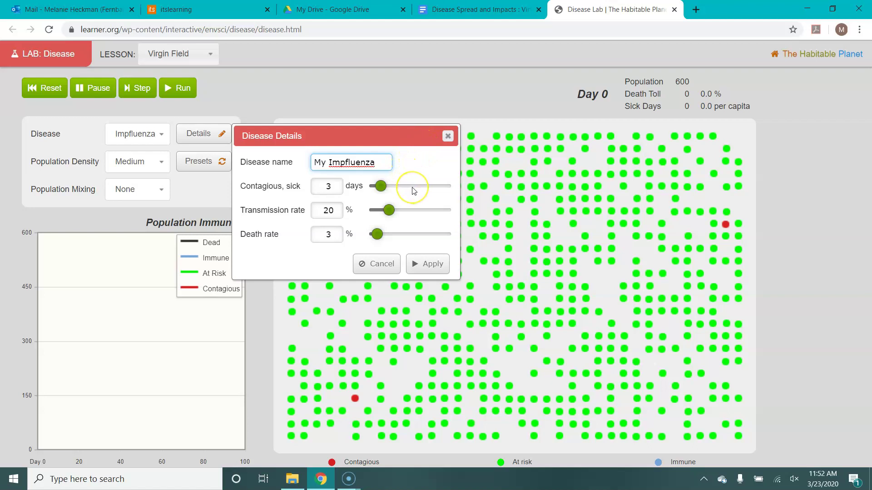
click(415, 210)
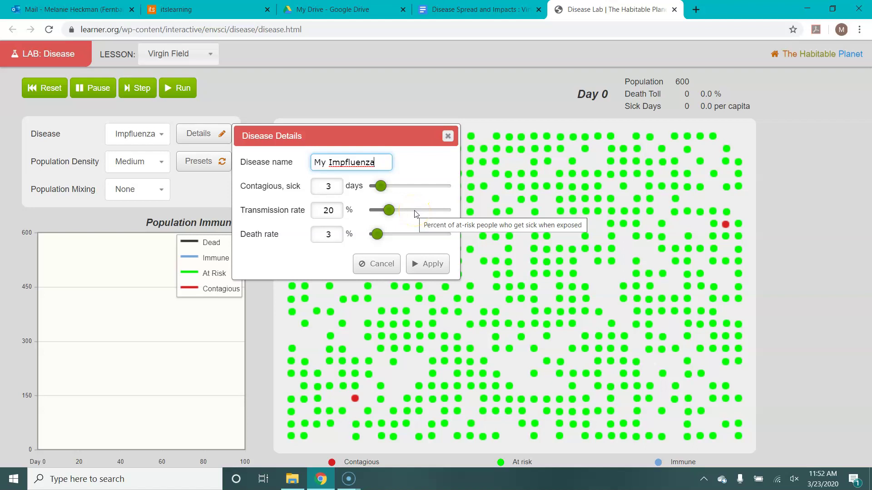
click(408, 230)
click(442, 162)
click(448, 137)
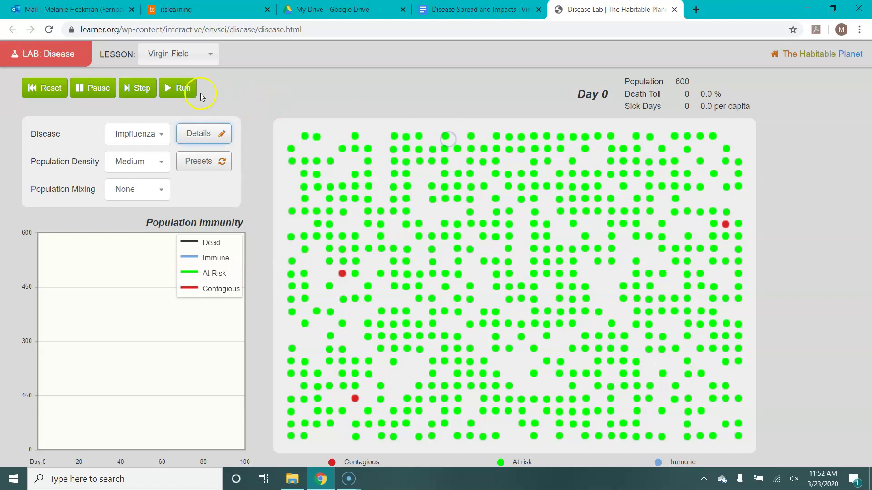
click(182, 90)
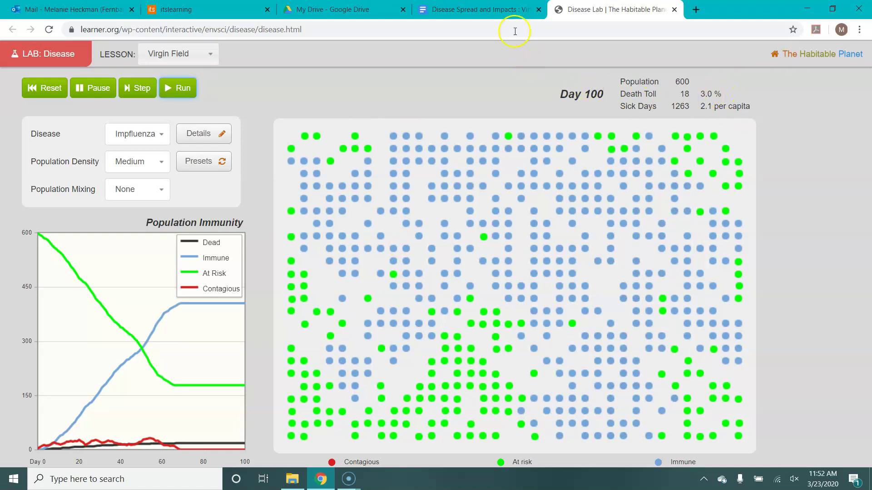
- Scroll the worksheet past questions 3 and 4 to the Phase 2: Population Density table
click(497, 10)
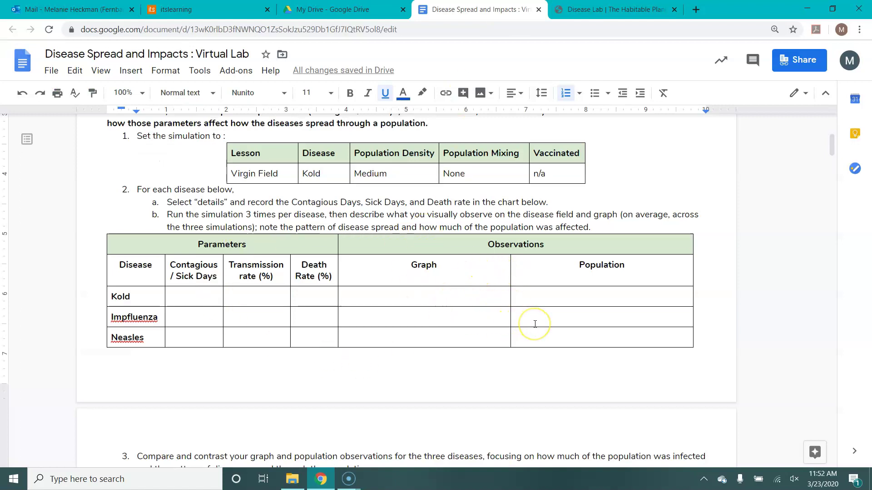
scroll(535, 325, down, 6)
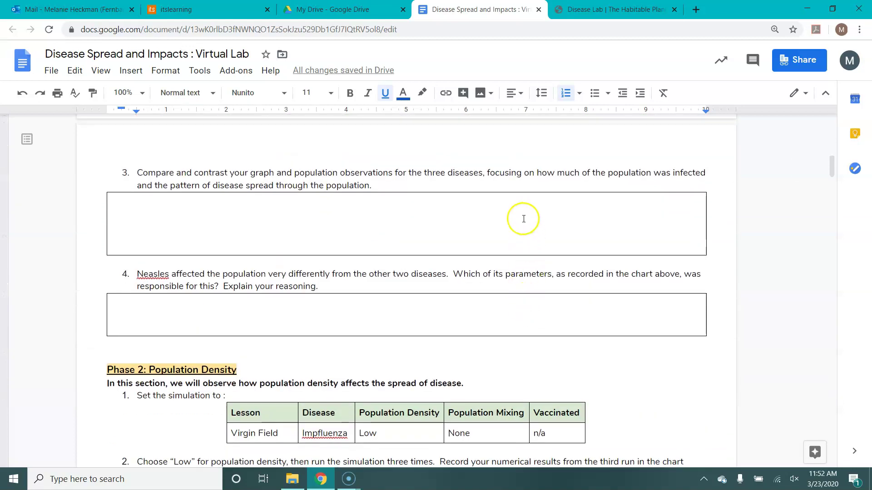
click(523, 219)
click(541, 320)
scroll(541, 320, down, 5)
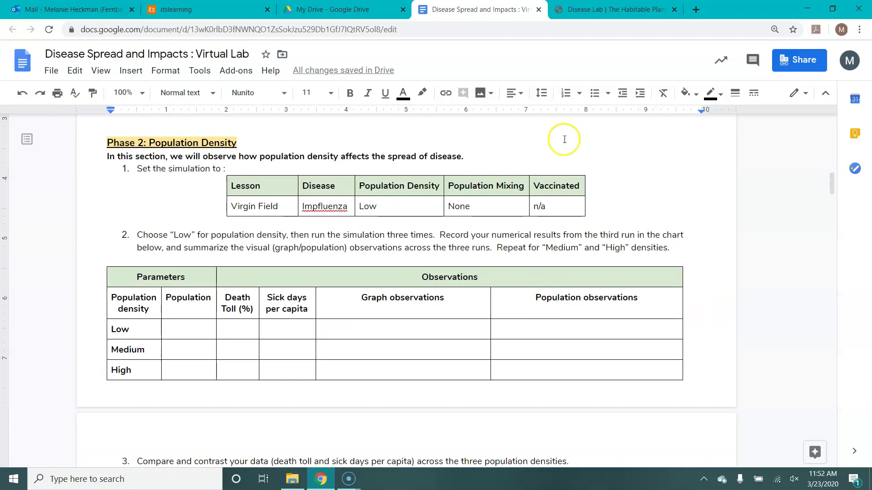
click(613, 9)
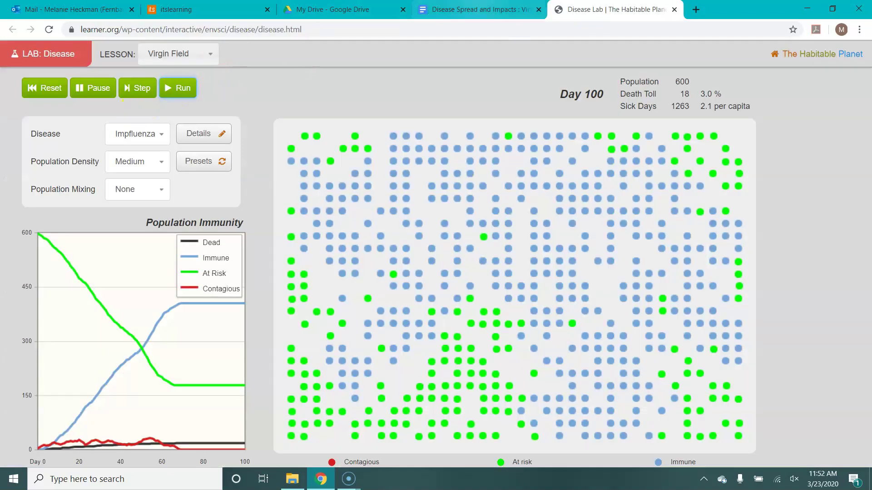
click(476, 10)
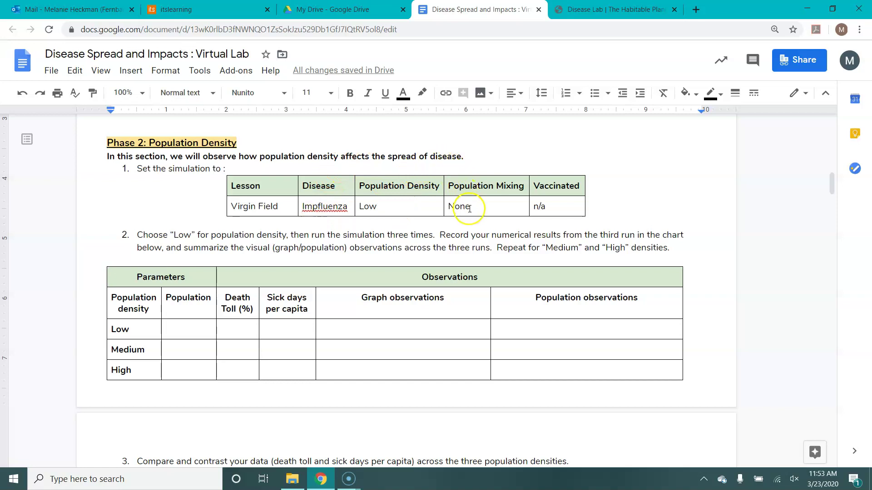
- Try Low and then Medium population density in Disease Lab
click(611, 9)
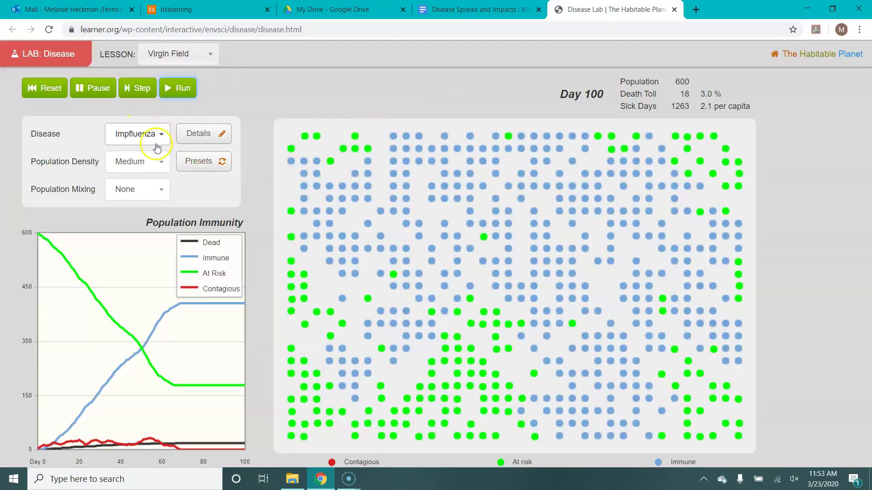
click(160, 165)
click(149, 178)
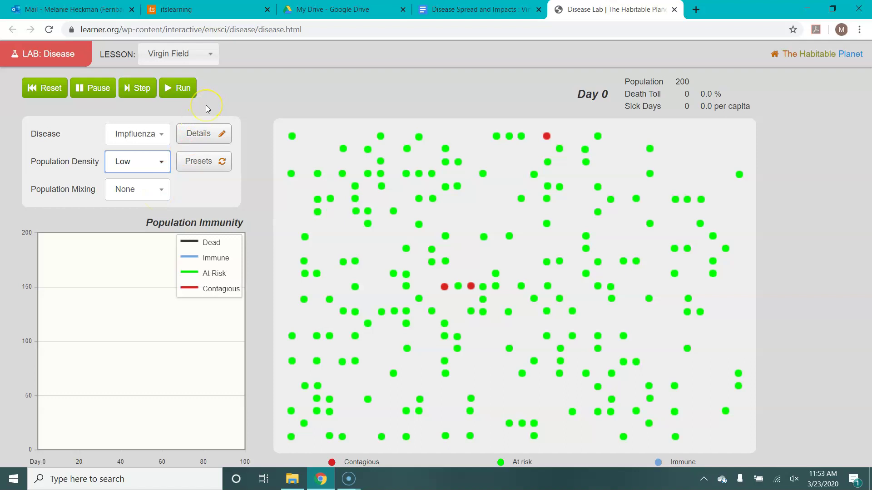
click(162, 161)
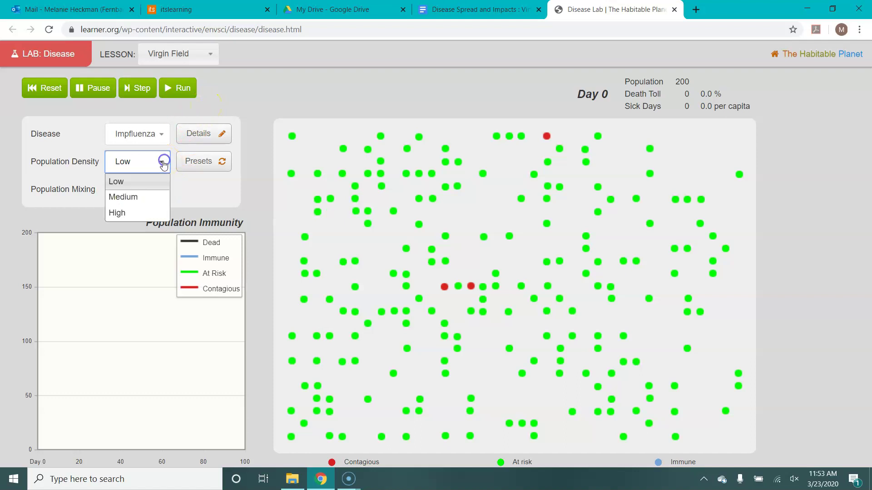
click(161, 202)
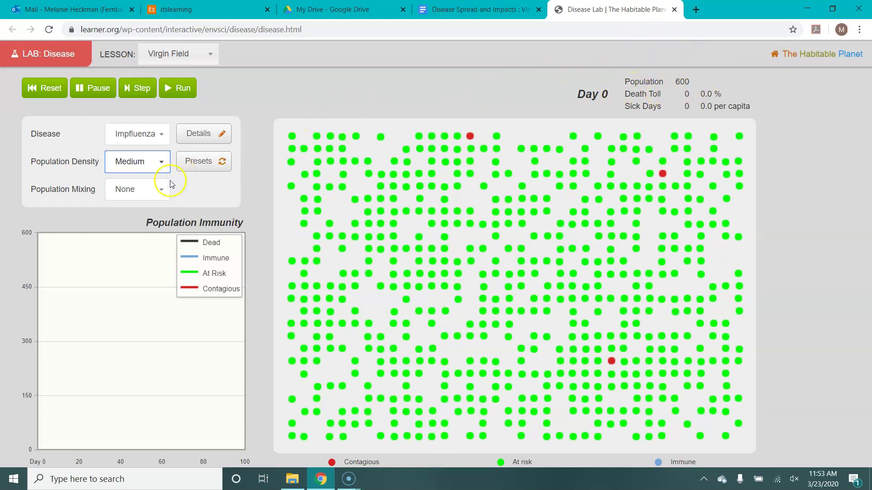
- Try High mixing, reset mixing to None, then settle on Low density after trying High
click(156, 188)
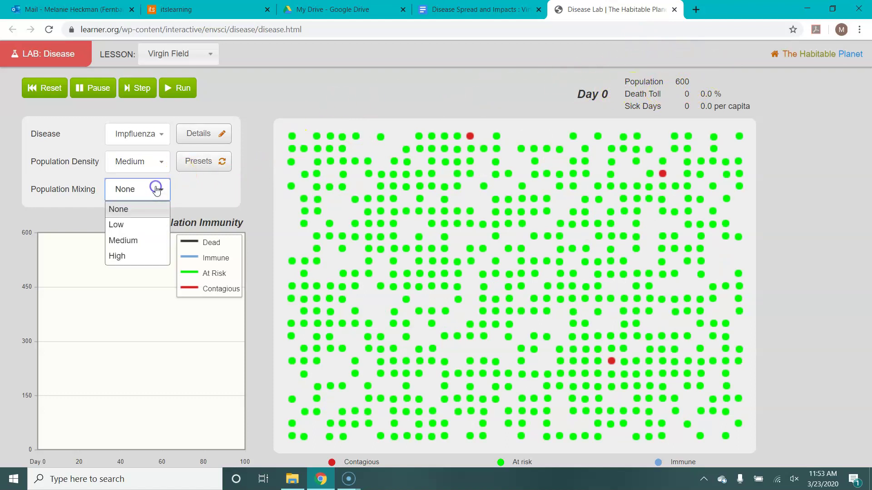
click(140, 256)
click(162, 188)
click(144, 210)
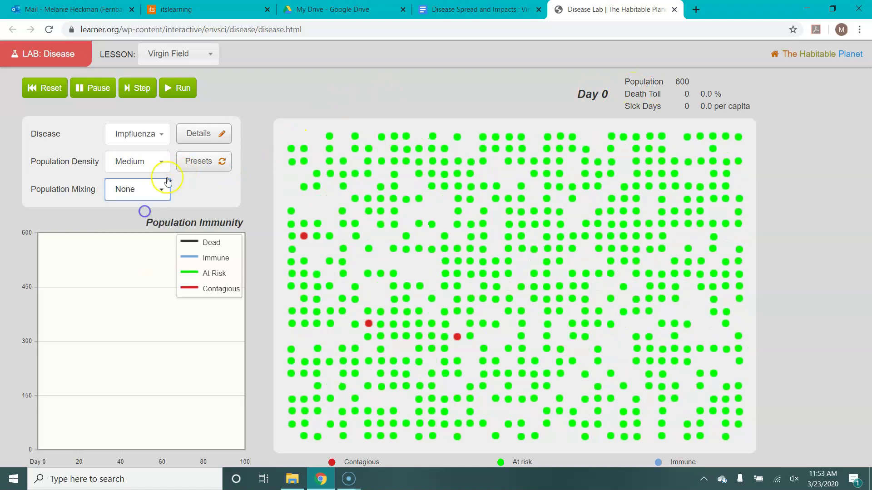
click(162, 162)
click(142, 210)
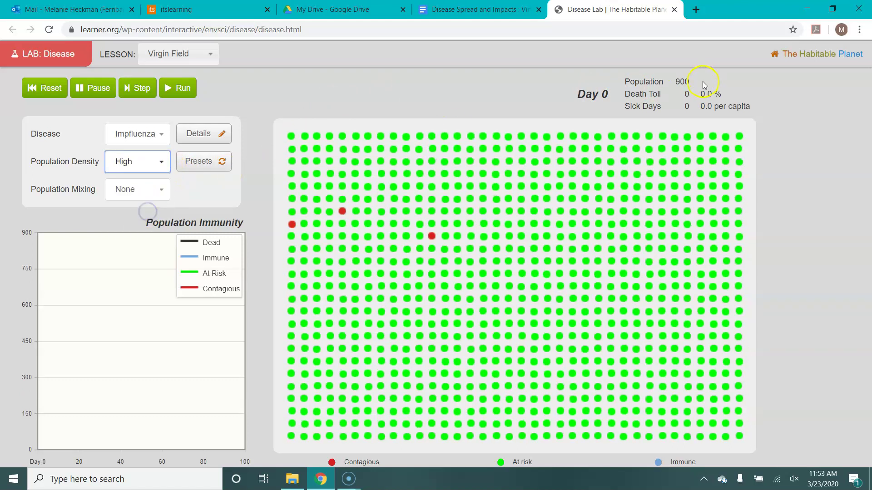
click(161, 163)
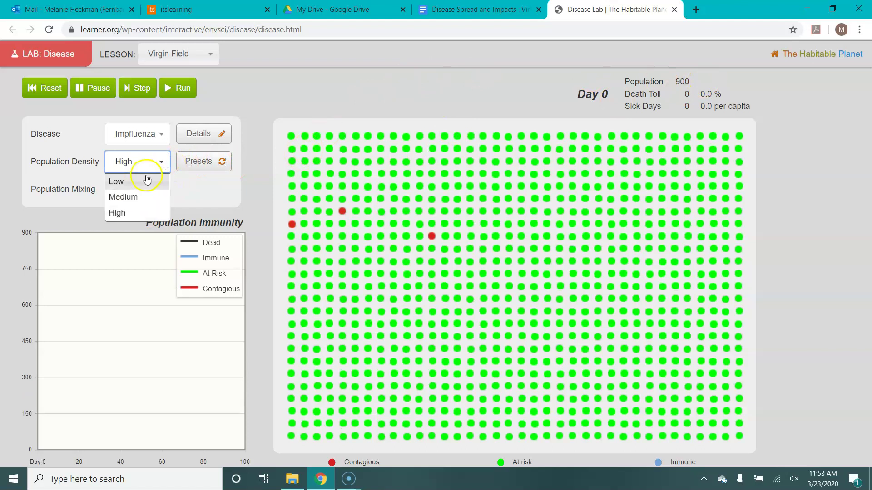
click(146, 175)
- Scroll the worksheet to the Phase 3: Population Mixing section and its None/Low/Medium table
click(476, 9)
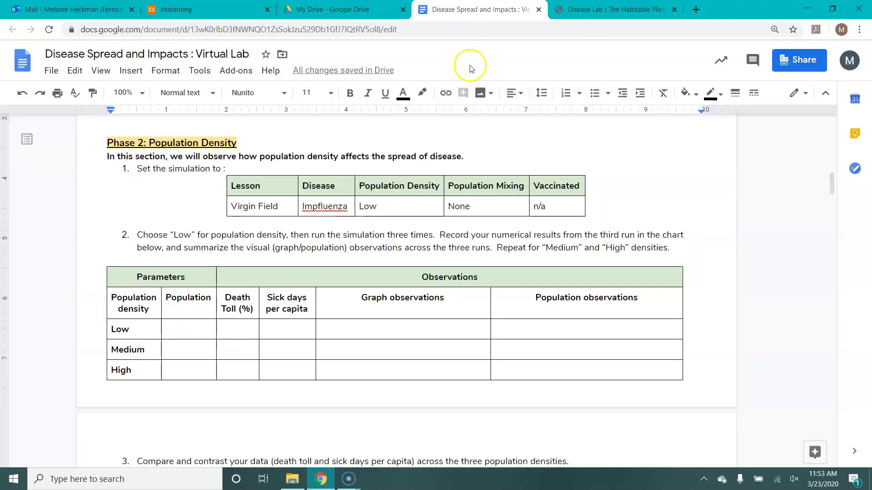
scroll(409, 327, down, 3)
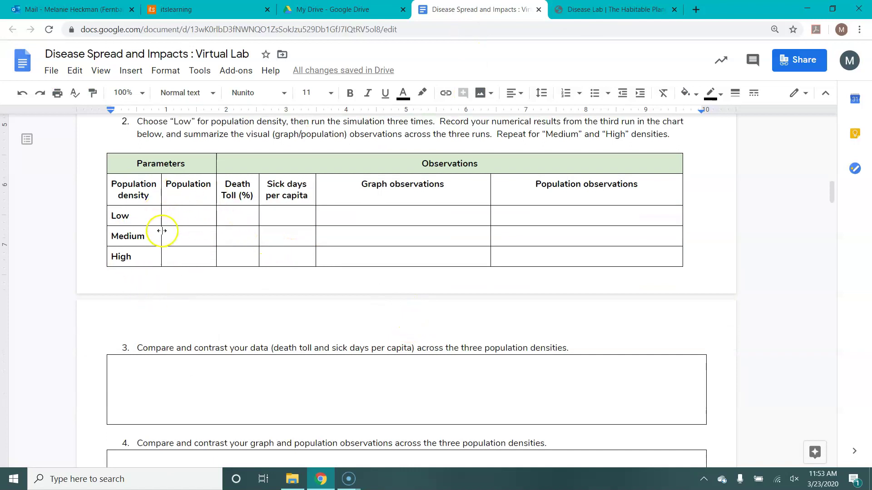
scroll(299, 190, up, 1)
scroll(300, 189, up, 12)
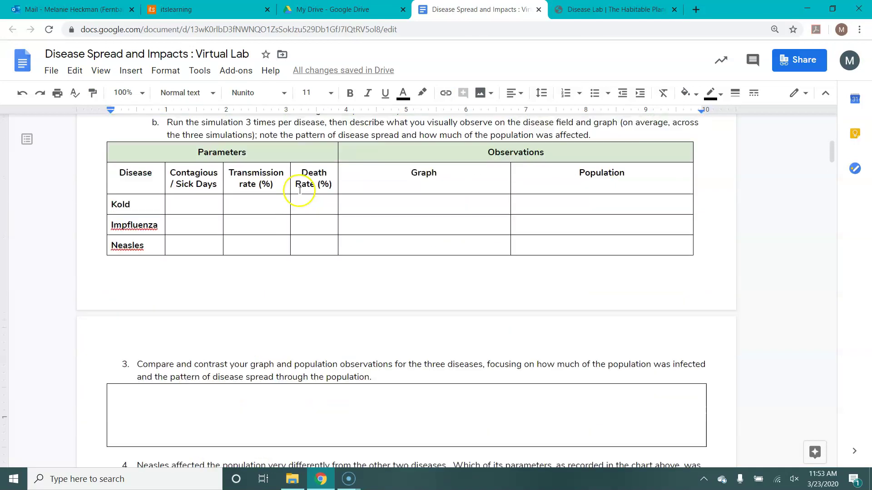
scroll(299, 193, down, 5)
scroll(299, 194, down, 6)
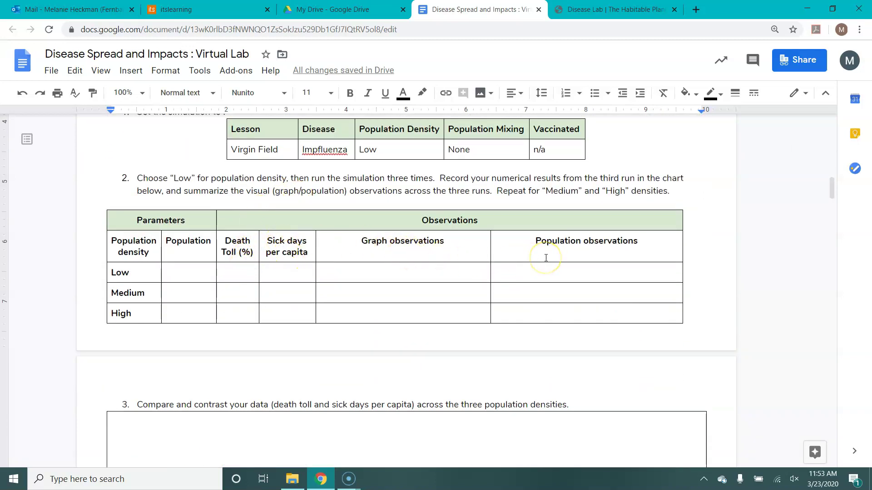
scroll(546, 258, down, 10)
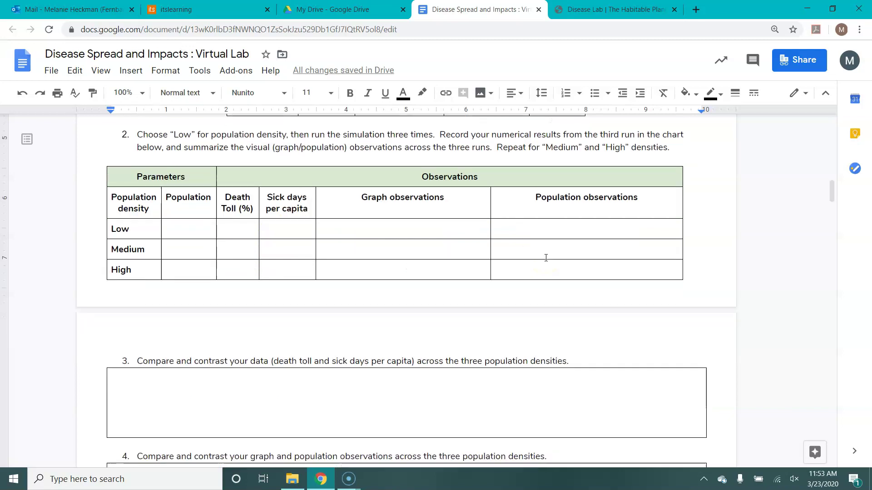
scroll(546, 258, down, 3)
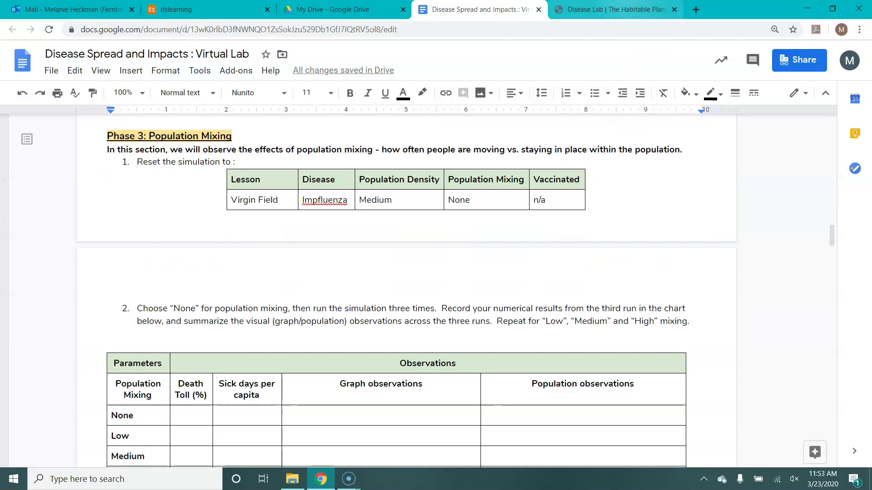
click(618, 9)
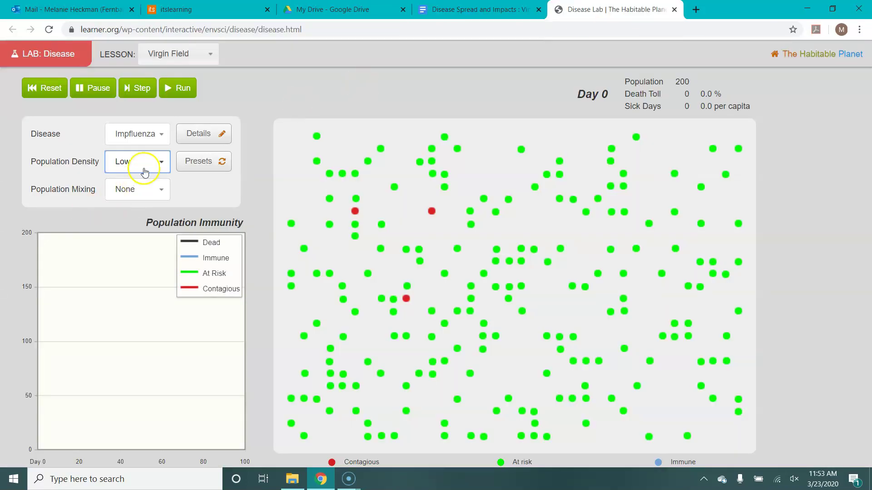
click(477, 9)
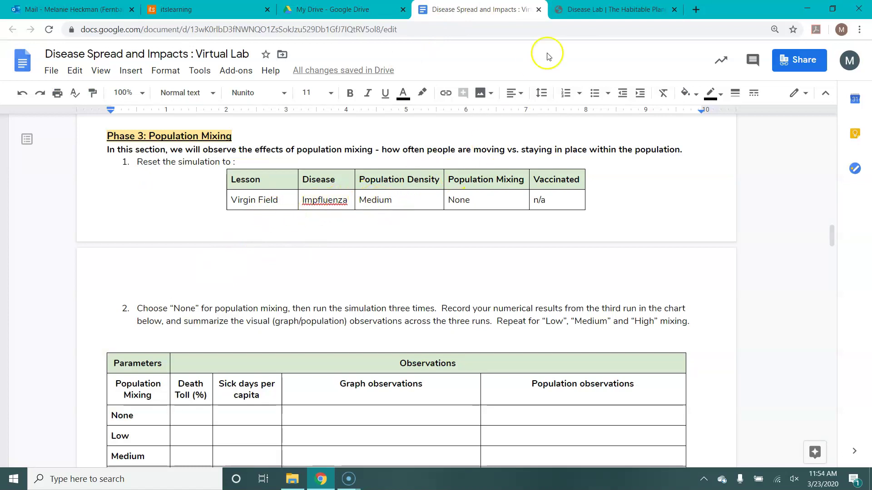
- Set population mixing to None in Disease Lab
click(613, 9)
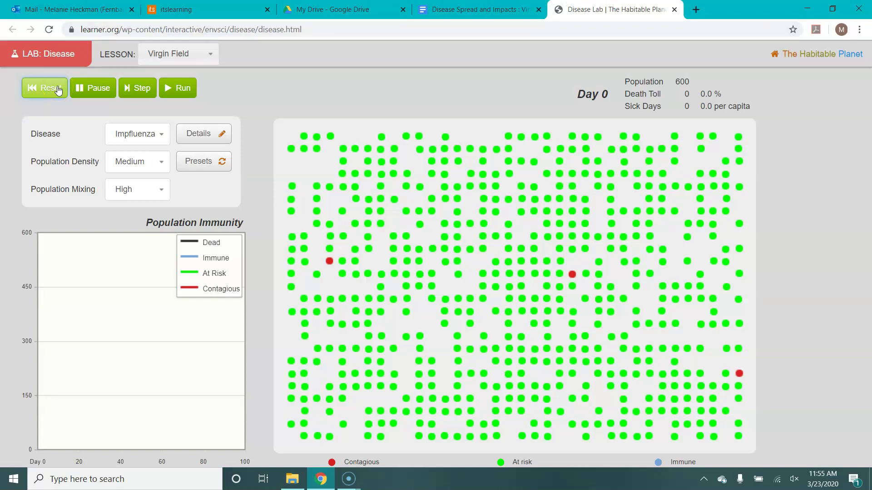
click(150, 190)
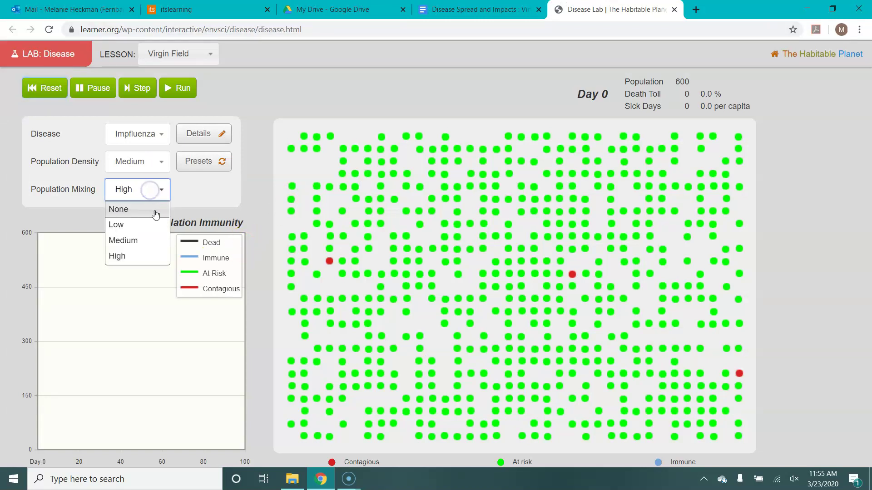
click(156, 212)
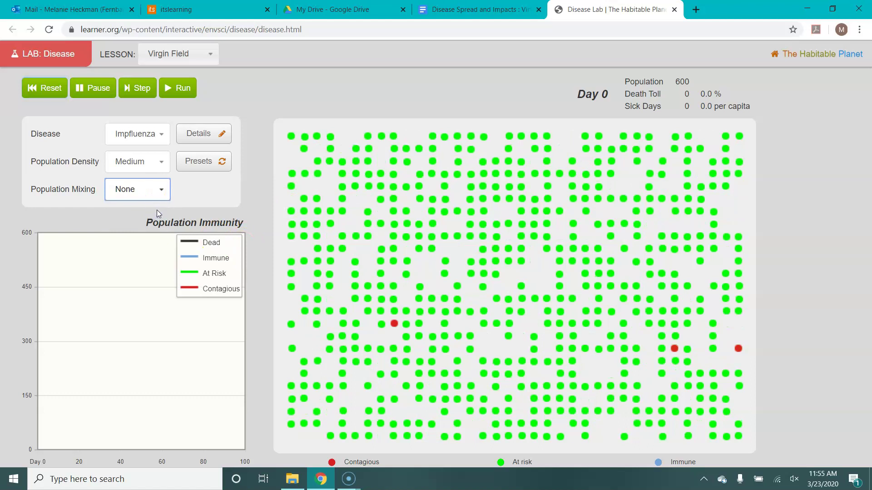
- Run Impfluenza to Day 100, pausing at Day 14, ending with 10 deaths and 1524 sick days
click(190, 88)
click(181, 88)
click(90, 96)
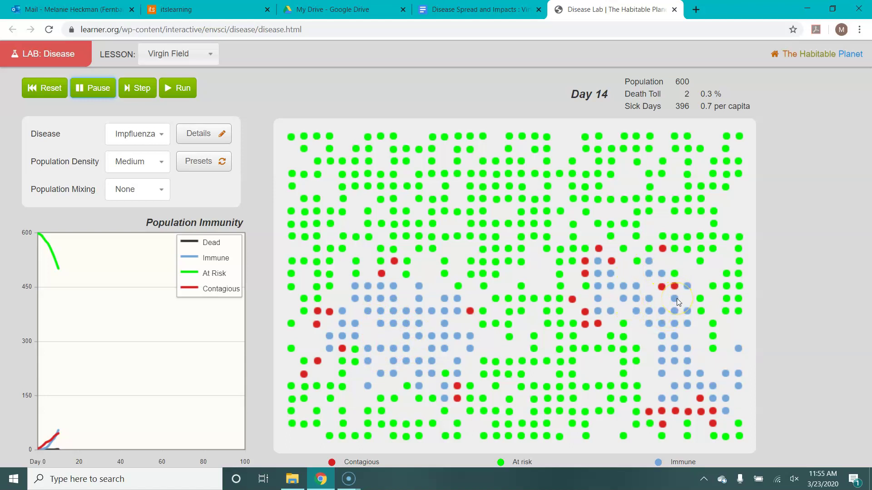
click(463, 160)
click(170, 87)
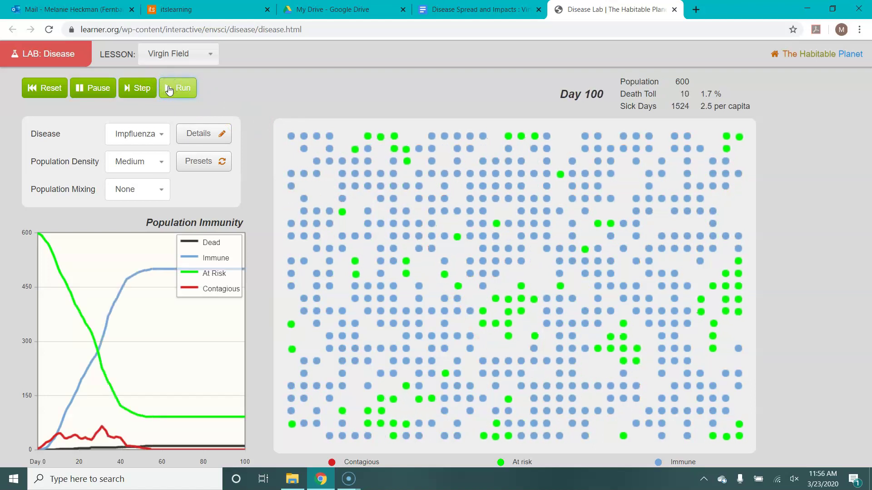
- Set Population Mixing to Medium and start the Impfluenza simulation
click(151, 193)
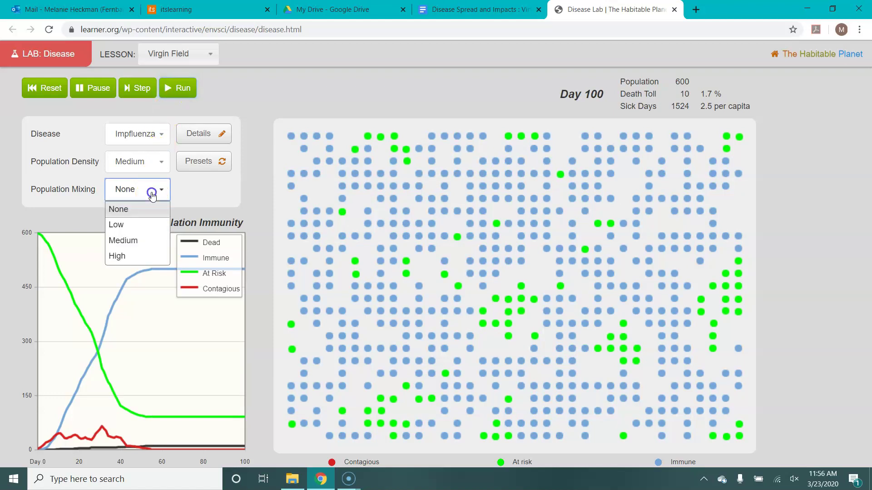
click(146, 240)
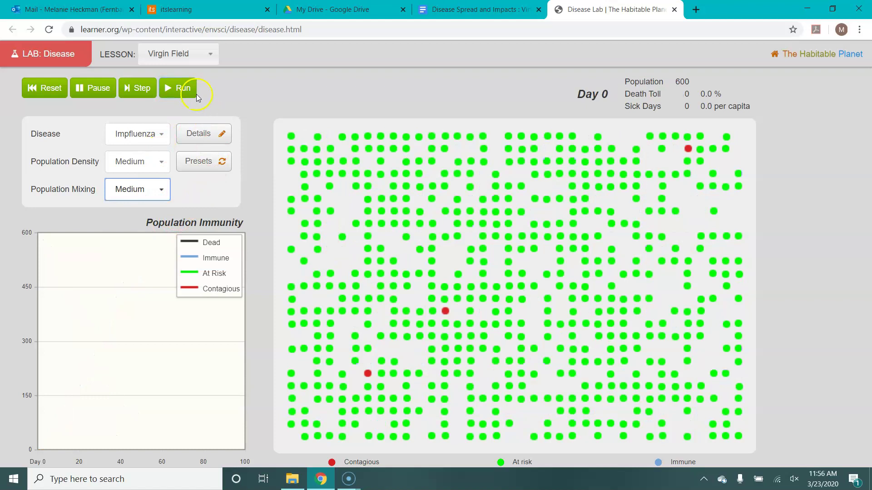
click(173, 91)
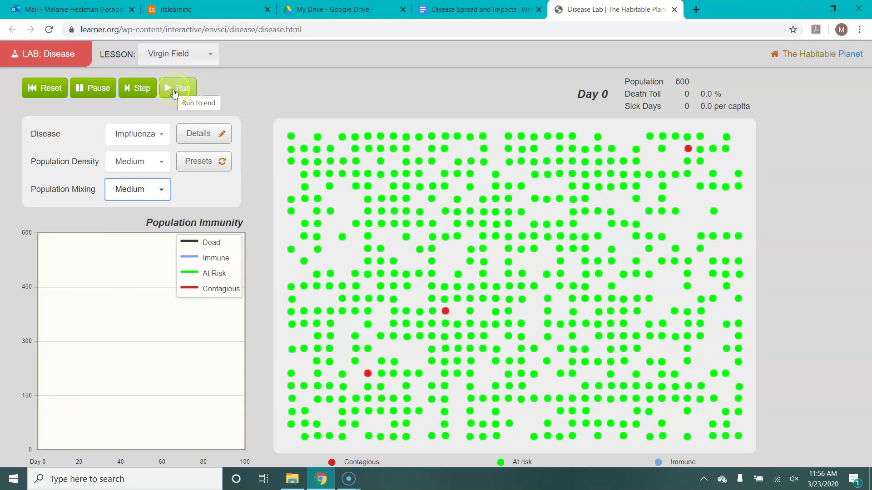
click(173, 91)
- Pause the run at Day 14, then resume to Day 100, ending at 17 deaths (2.8%)
click(93, 87)
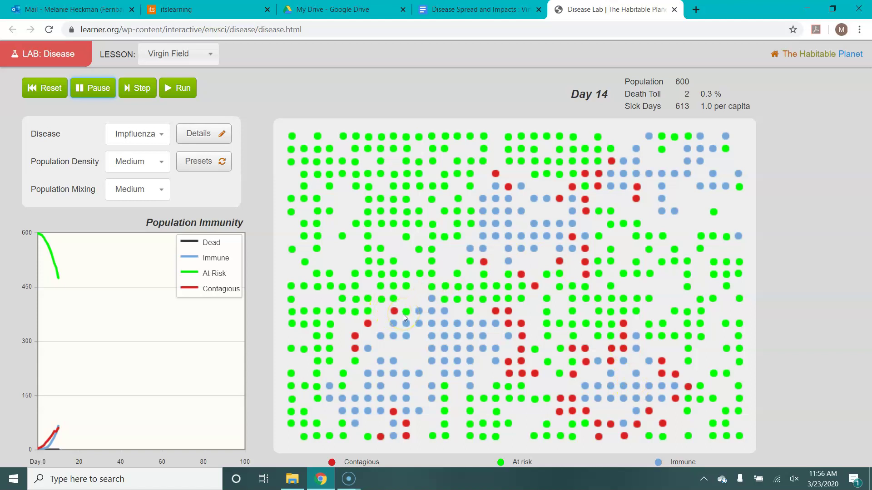
click(626, 359)
click(190, 87)
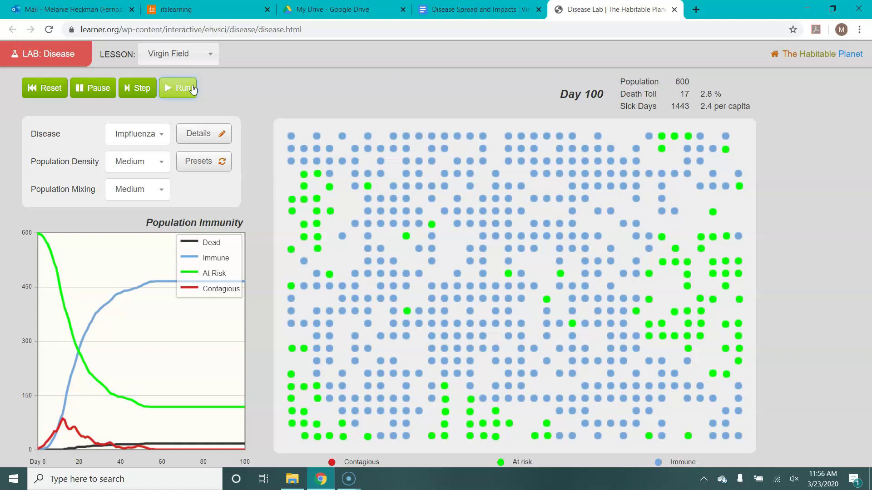
- Switch the lesson to Vaccination with Neasles as the disease
click(209, 55)
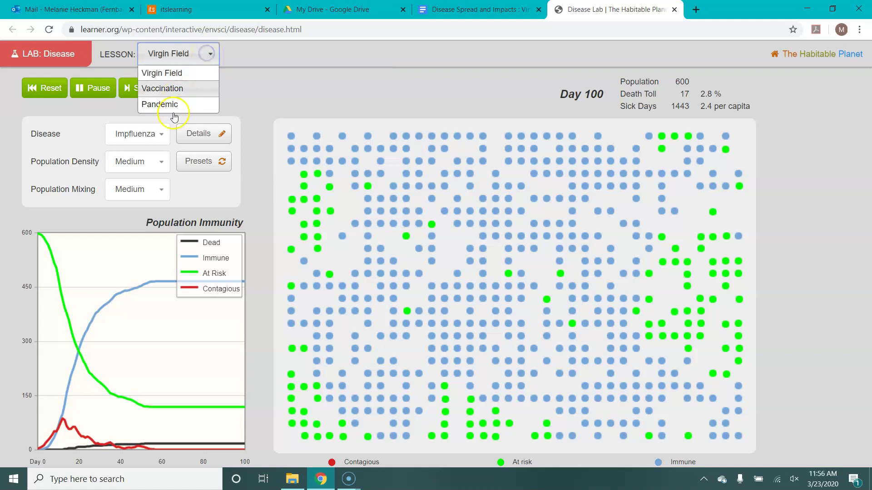
click(170, 90)
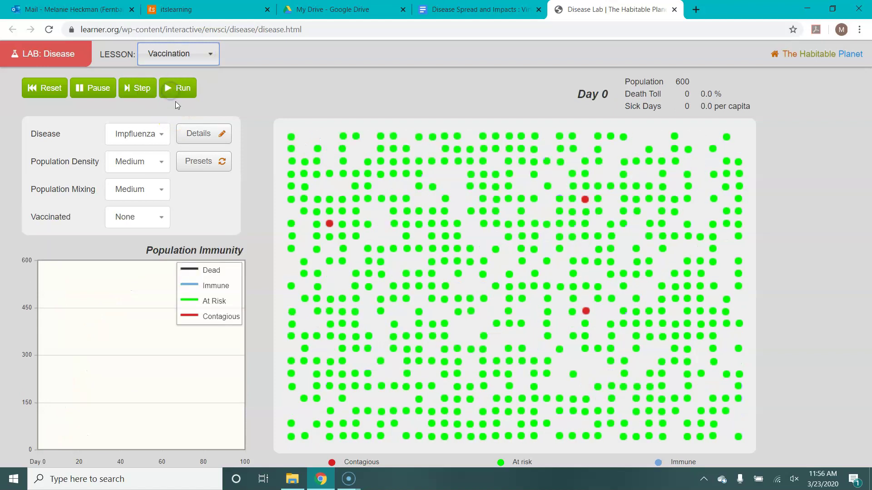
click(161, 135)
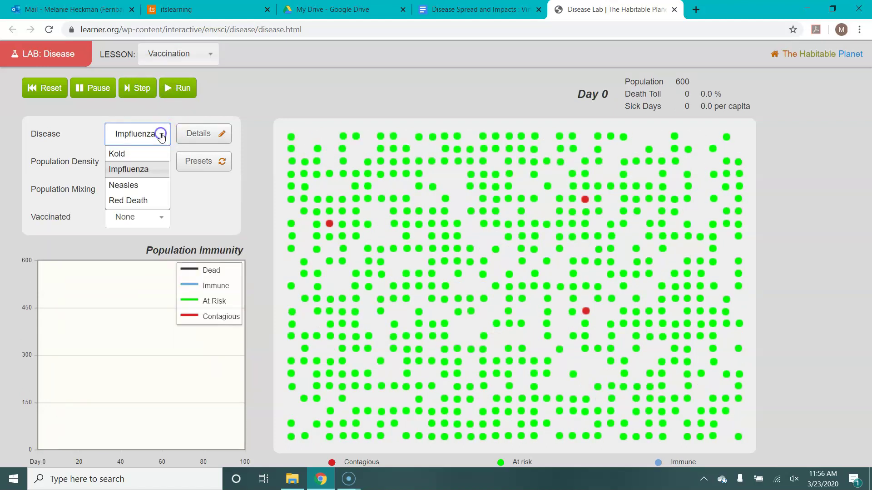
click(145, 186)
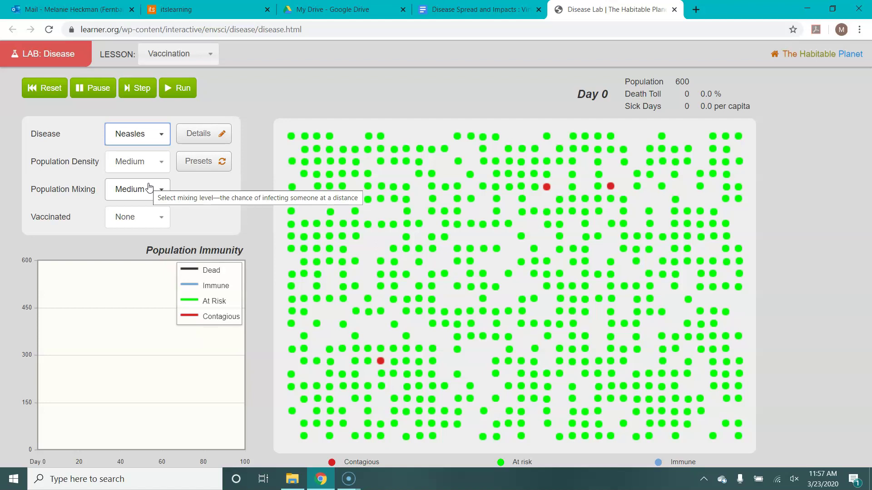
- Set population density to High and vaccinate 75% of the population
click(163, 160)
click(154, 221)
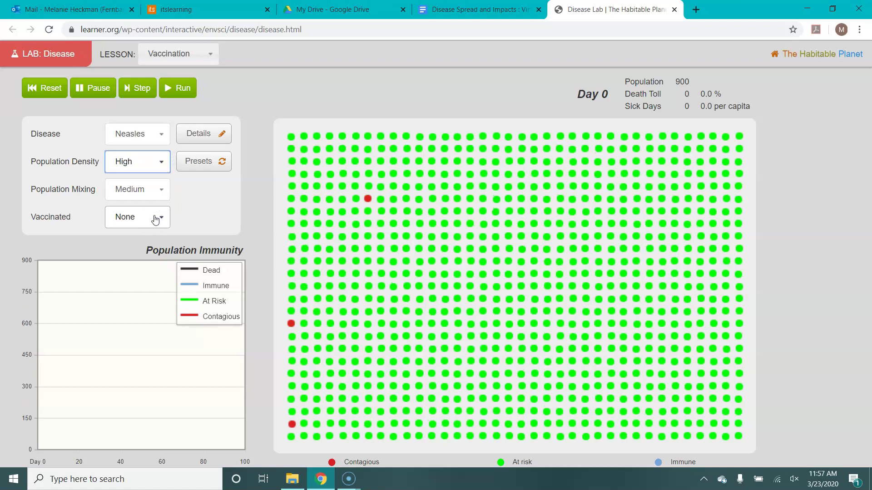
click(150, 225)
click(149, 225)
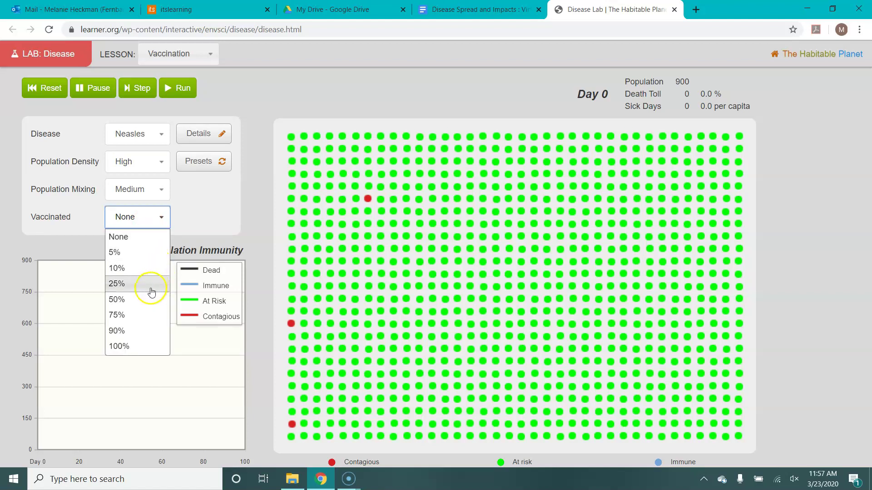
click(142, 315)
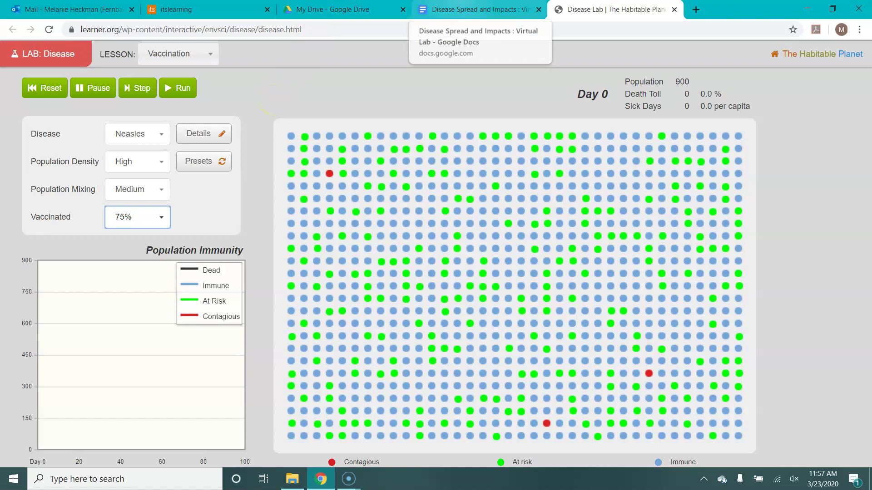
click(475, 10)
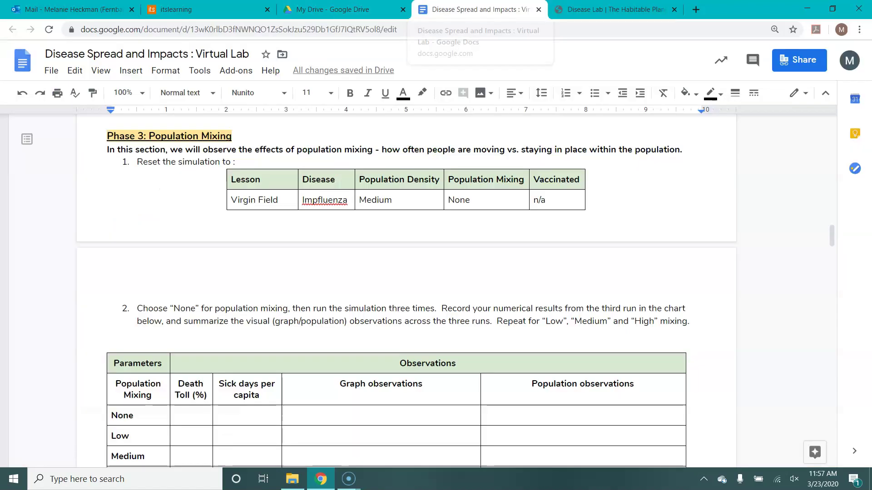
scroll(440, 182, down, 10)
scroll(440, 181, down, 20)
scroll(443, 191, down, 7)
scroll(442, 191, up, 20)
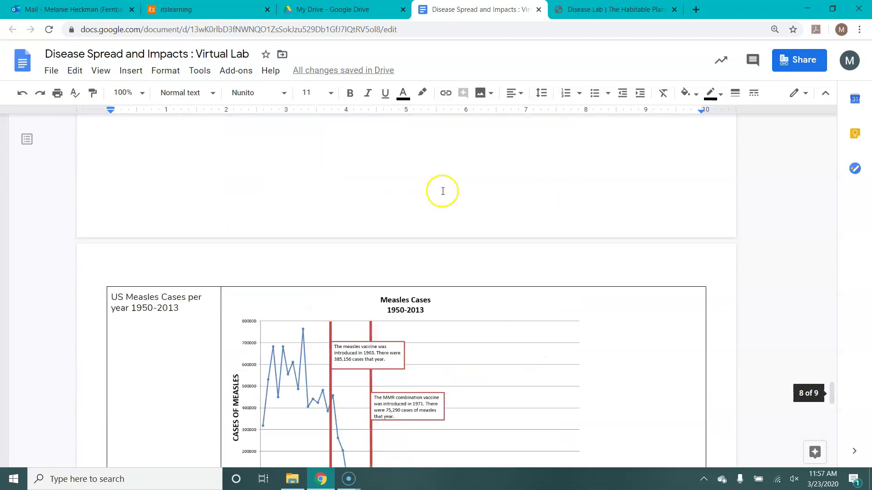
scroll(443, 191, up, 5)
click(591, 10)
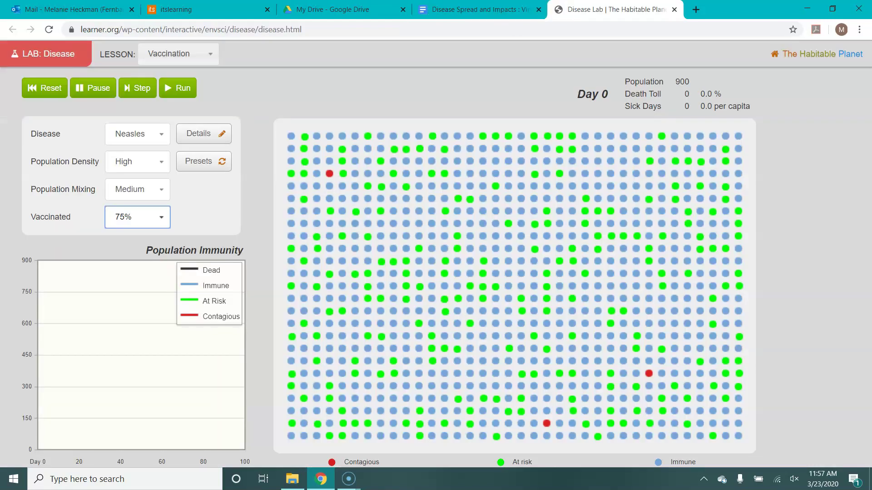